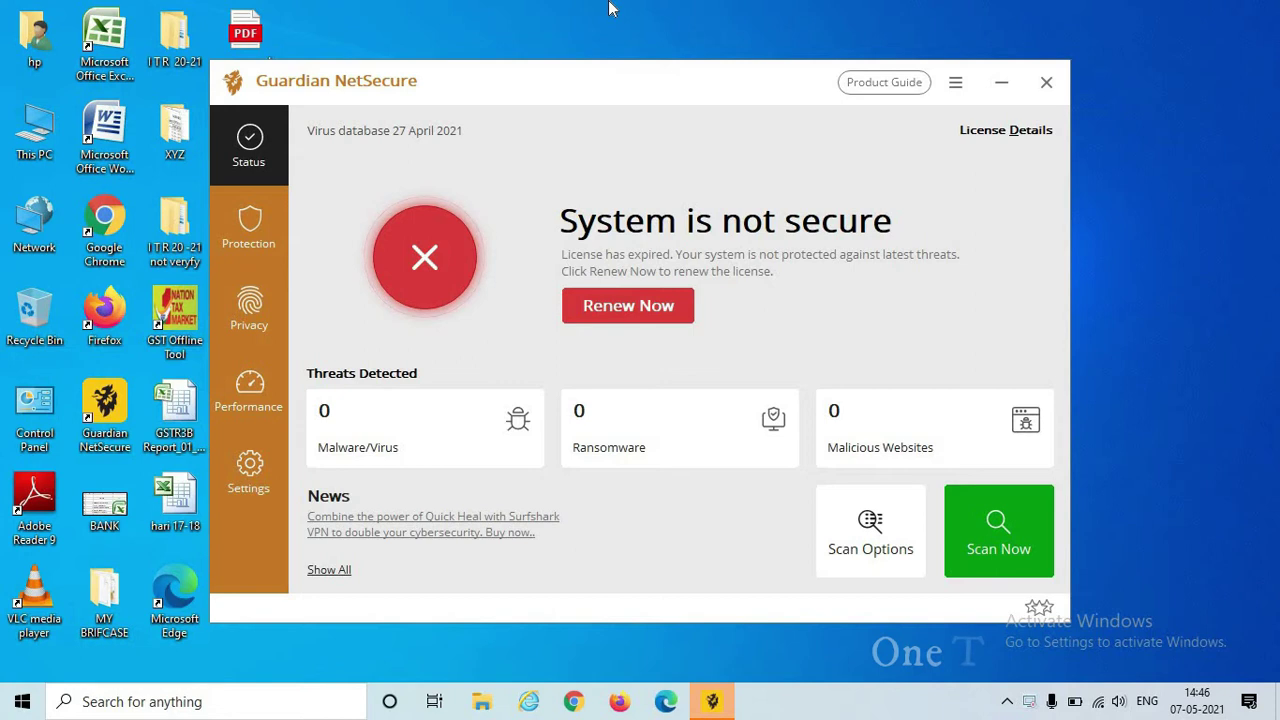
Close the Guardian NetSecure window and refresh the desktop.
left_click(1046, 82)
right_click(833, 112)
left_click(874, 168)
right_click(597, 176)
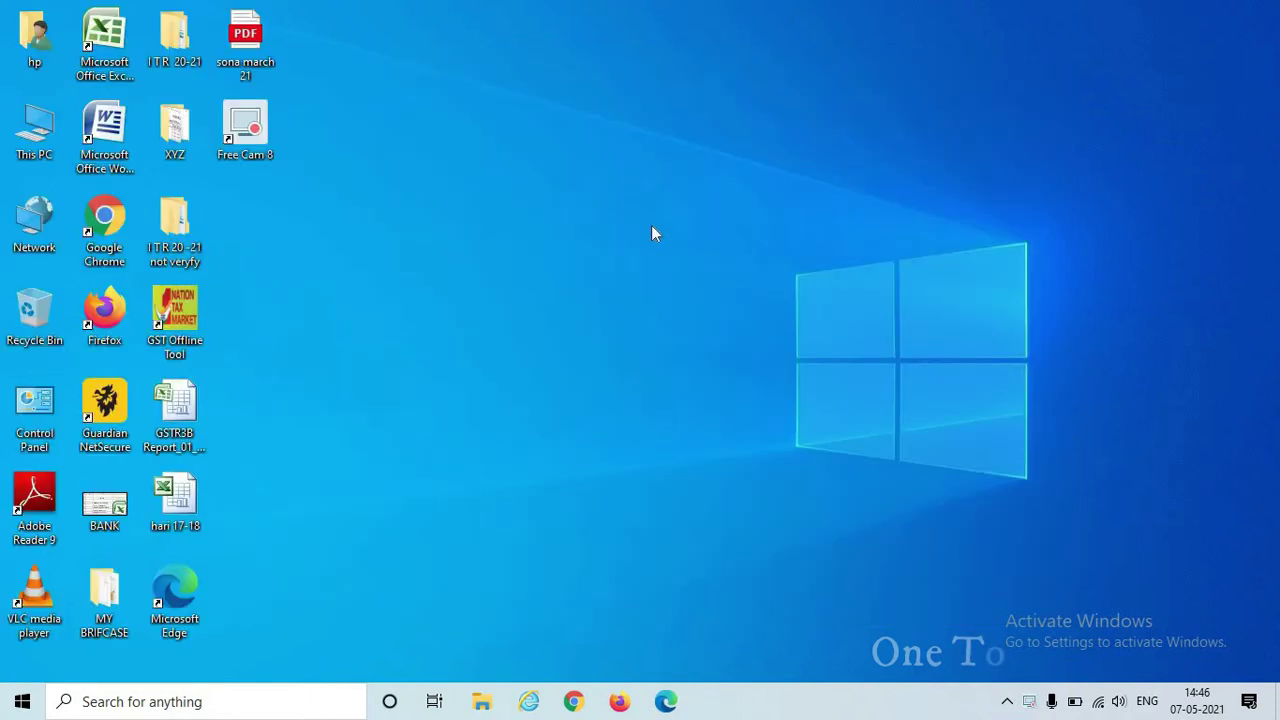
left_click(651, 230)
left_click(1008, 703)
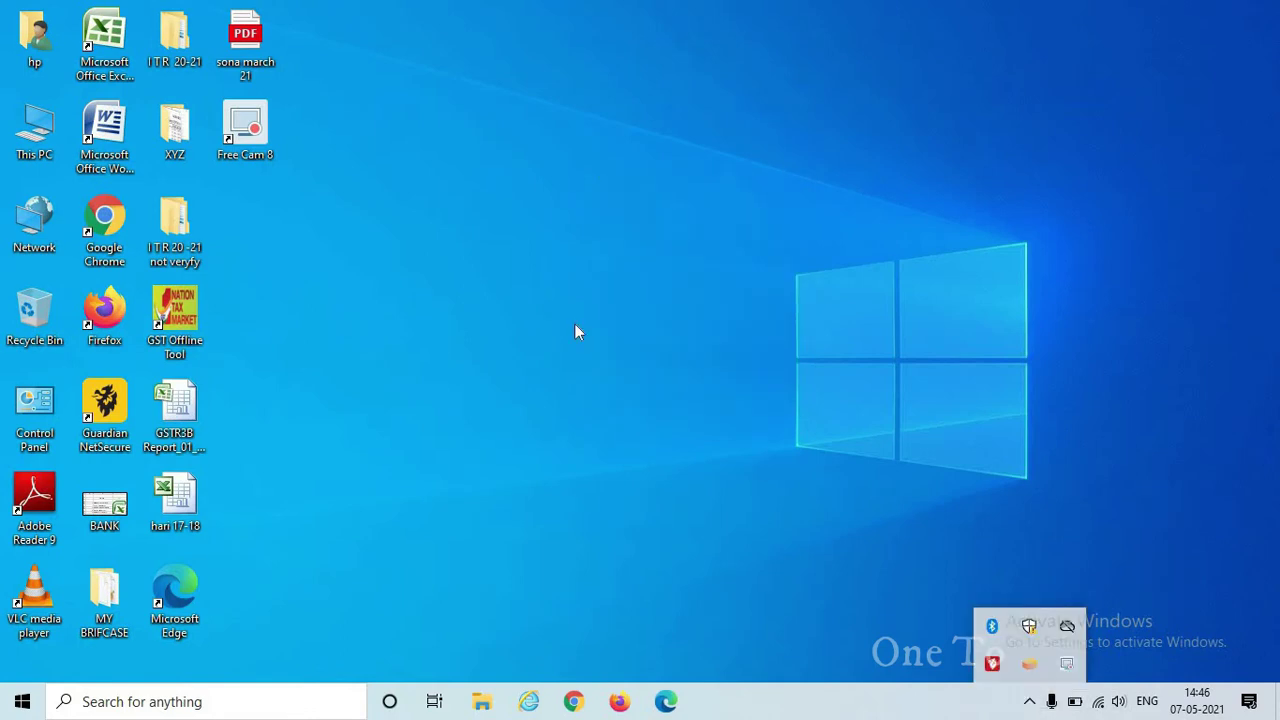
left_click(533, 205)
right_click(533, 205)
left_click(593, 258)
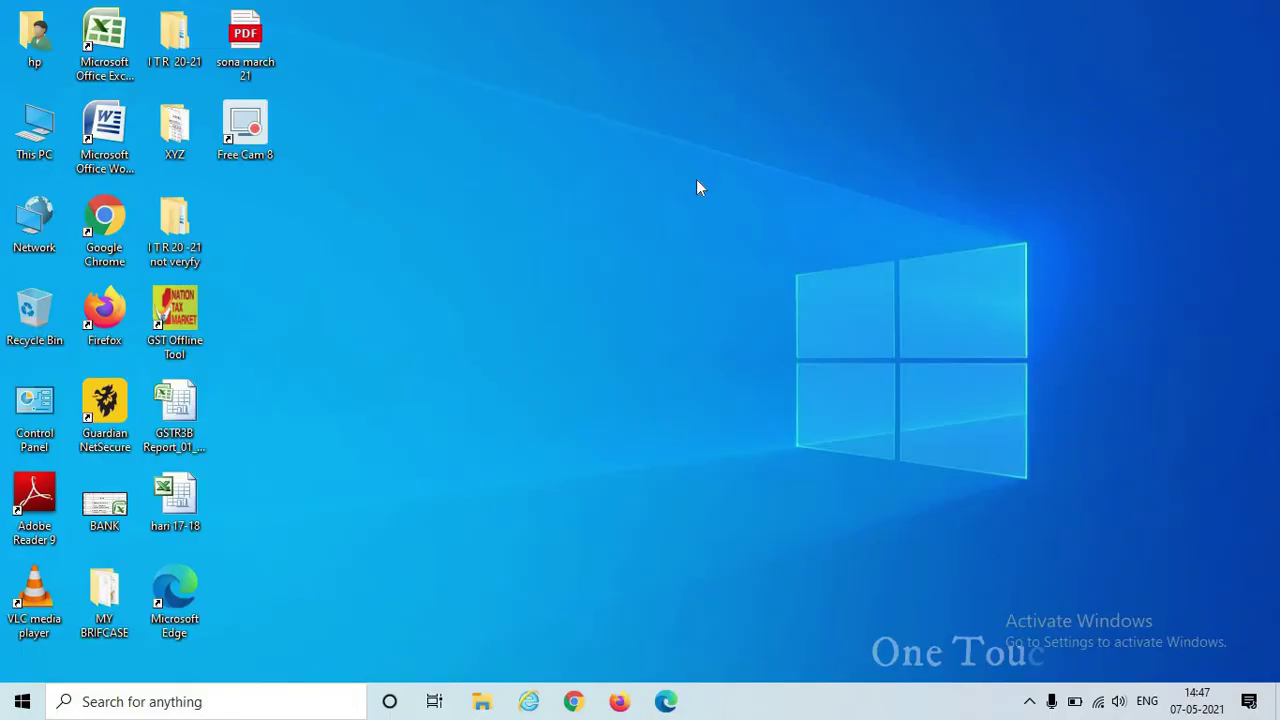
right_click(589, 183)
left_click(653, 240)
right_click(510, 231)
left_click(564, 289)
right_click(562, 284)
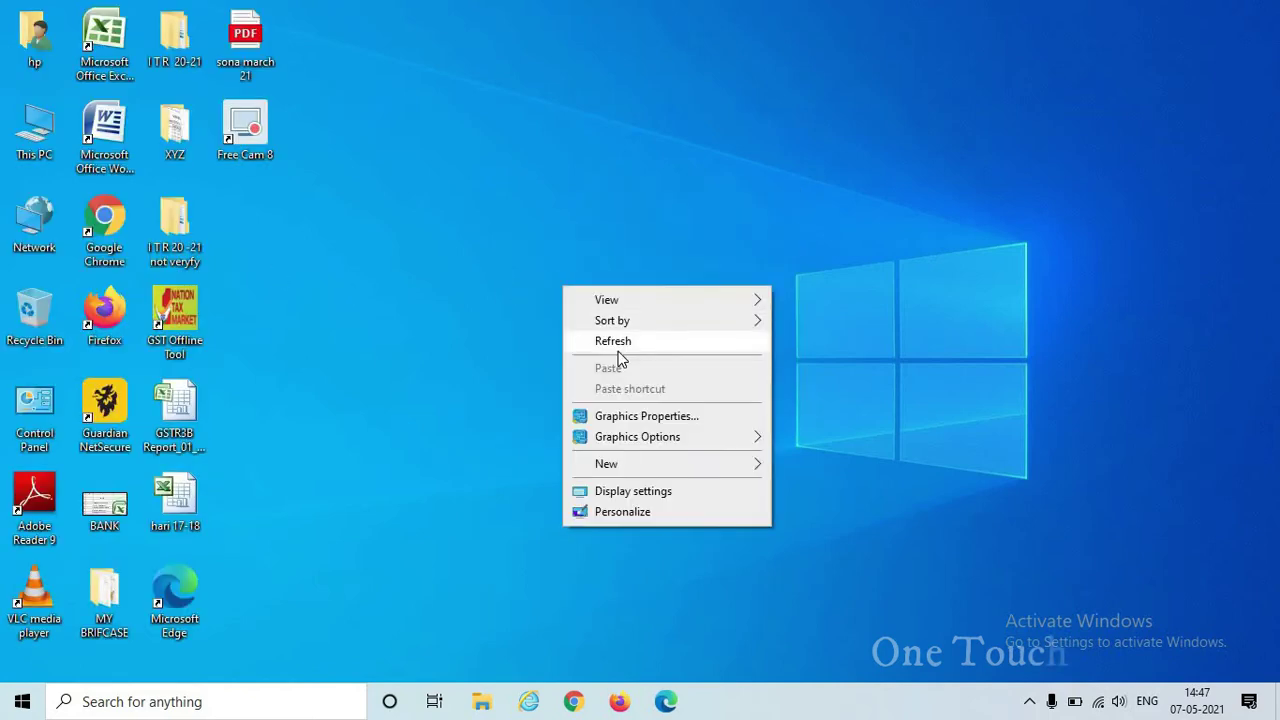
left_click(615, 341)
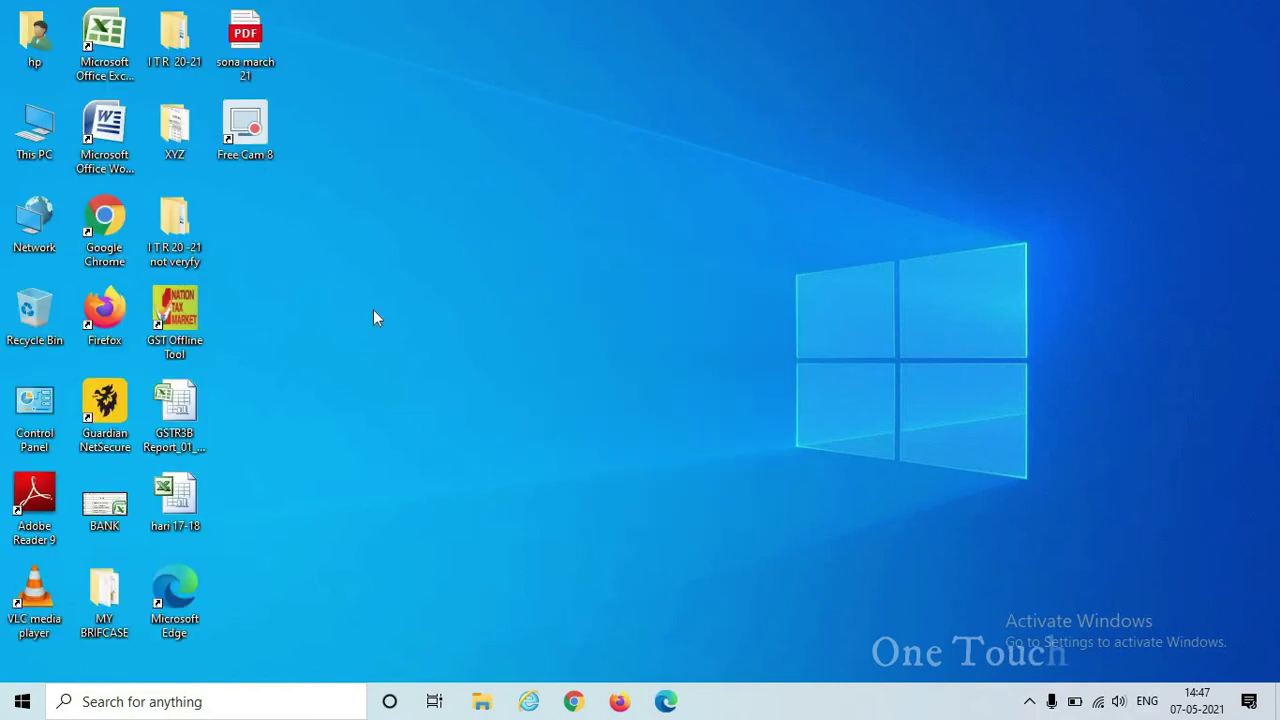
right_click(512, 218)
left_click(571, 274)
right_click(502, 232)
left_click(548, 281)
Open Guardian NetSecure from the desktop to check its protection and licence status, and close its window again.
double_click(124, 413)
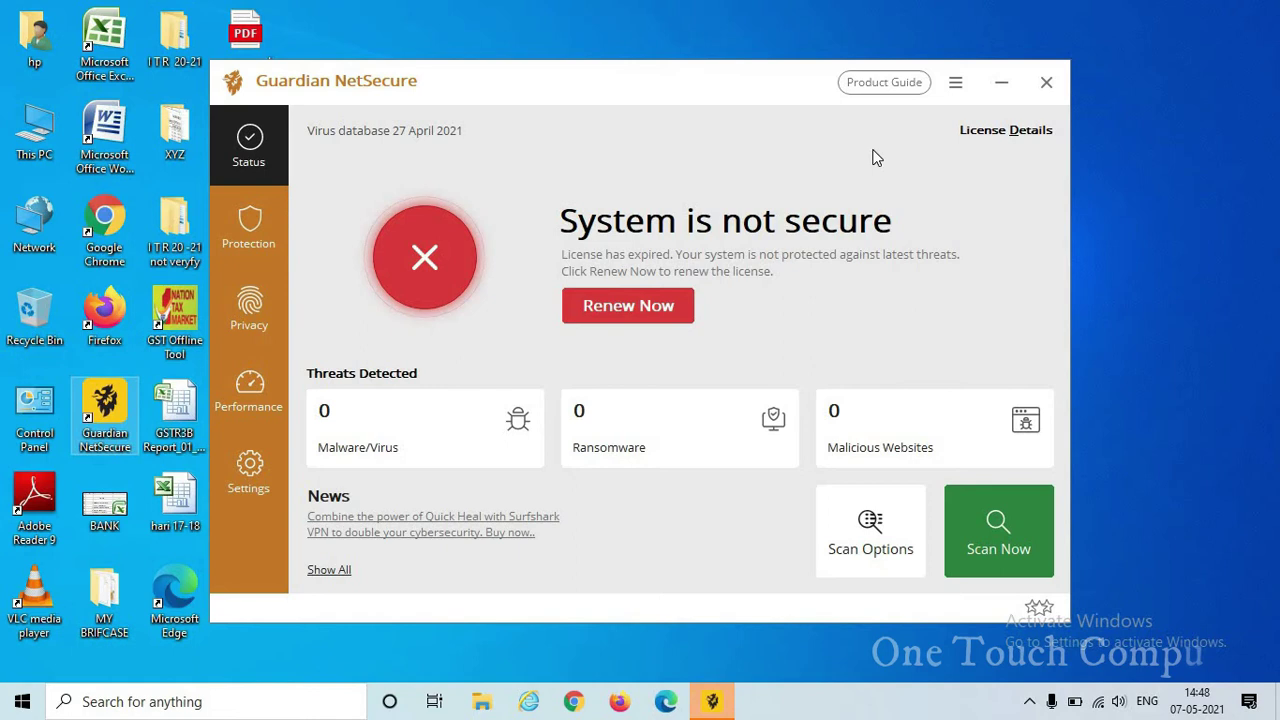
left_click(1046, 82)
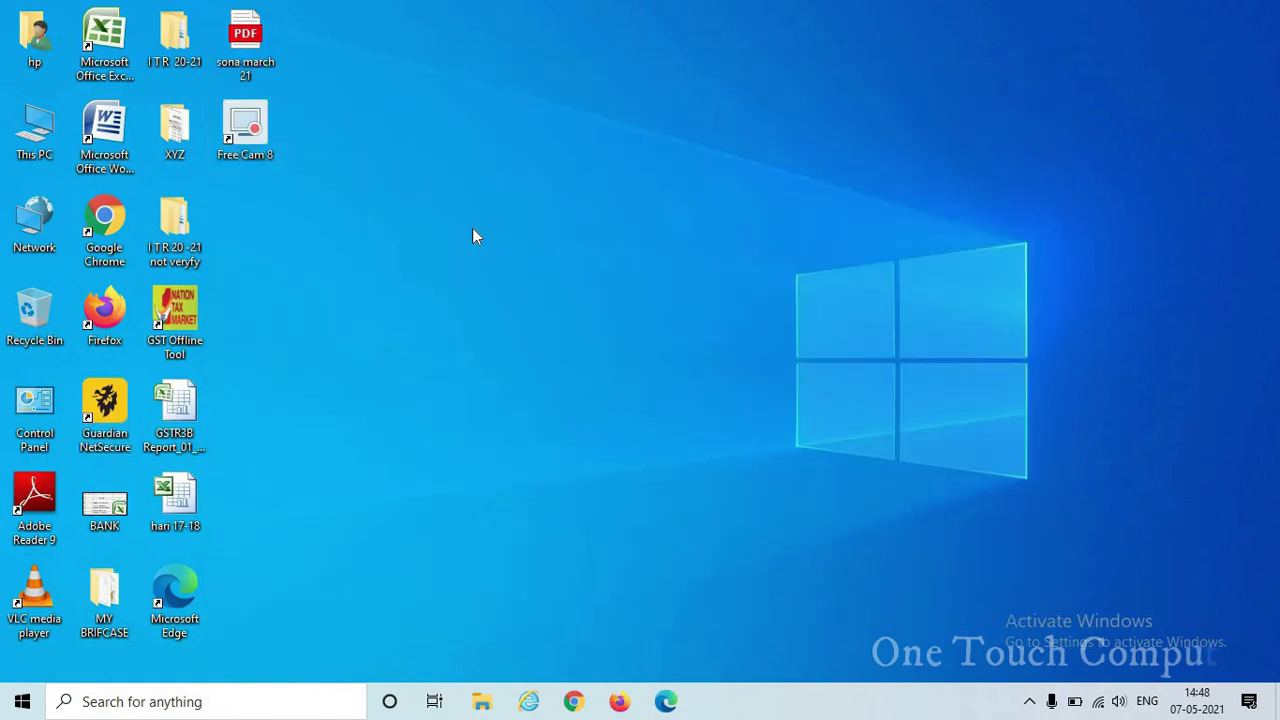
right_click(472, 228)
left_click(518, 286)
right_click(565, 260)
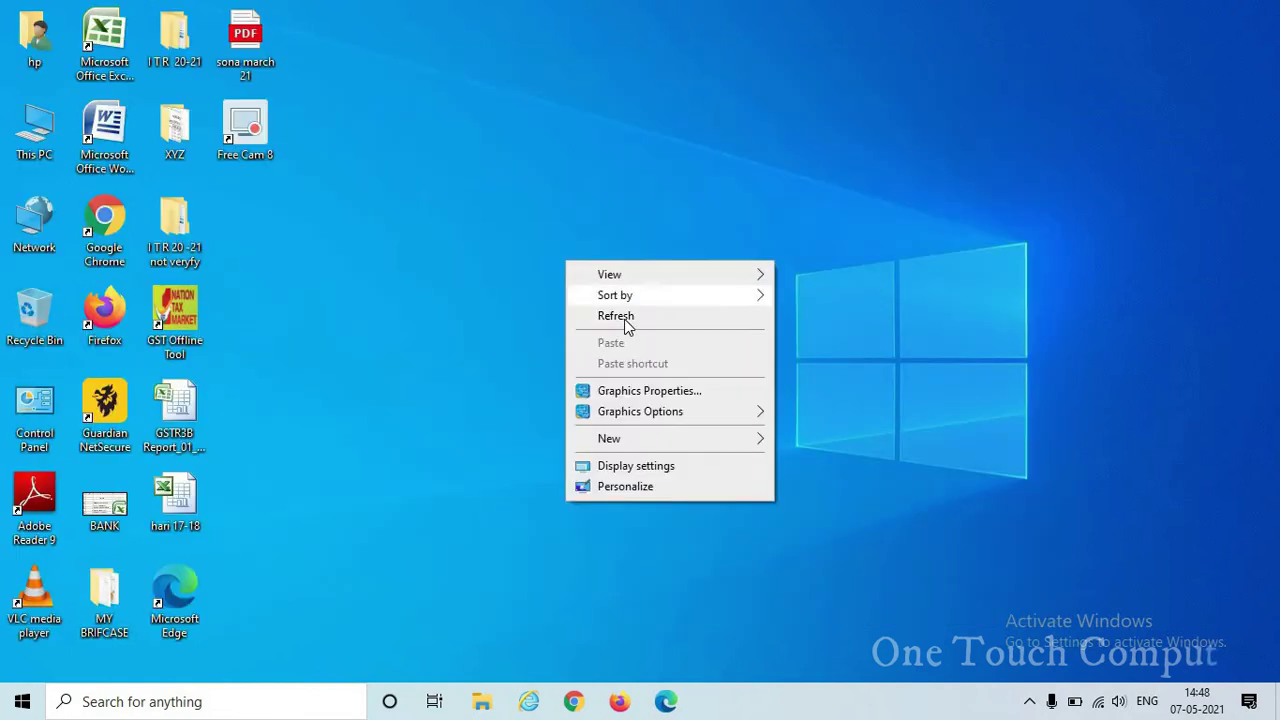
left_click(616, 316)
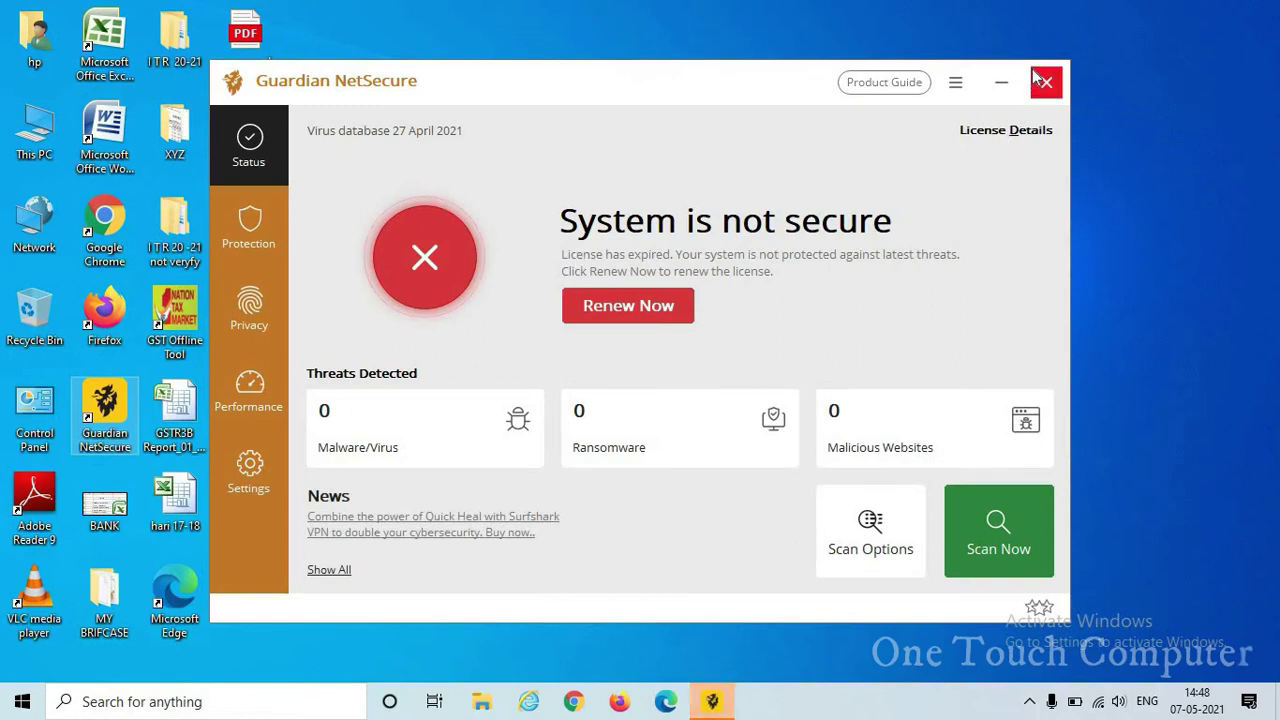
left_click(1046, 82)
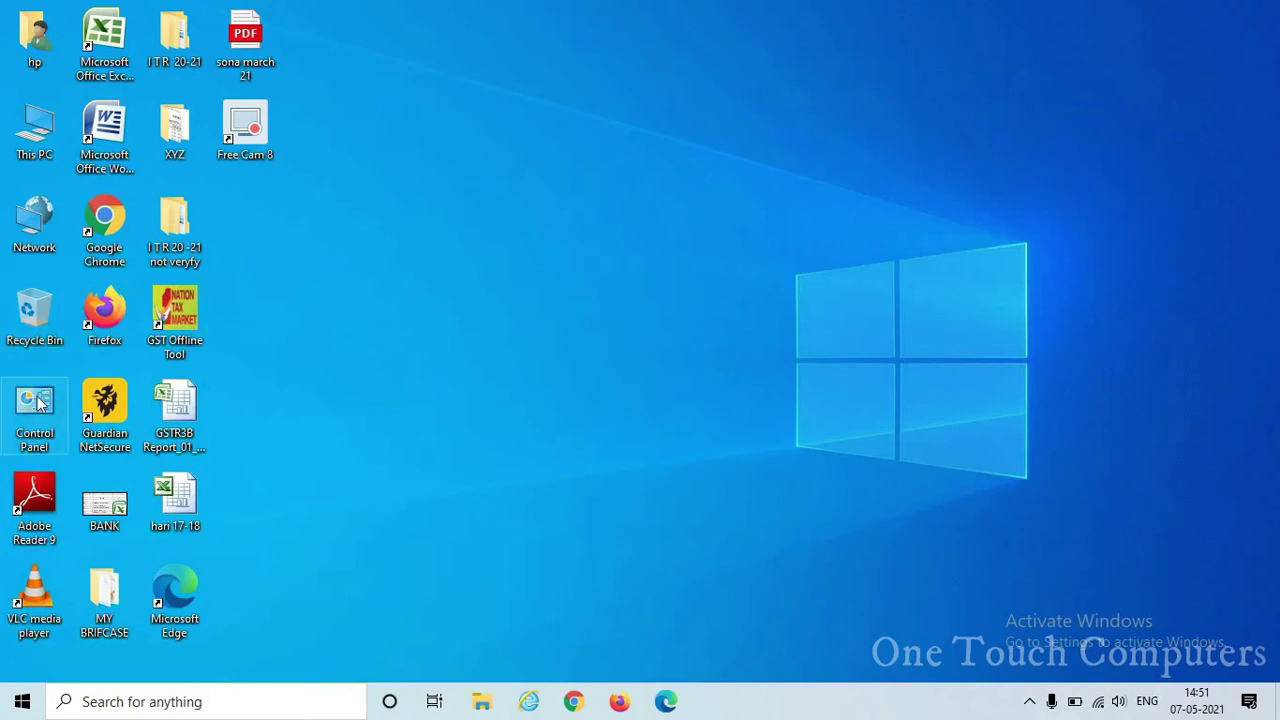
Find Control Panel with the Windows search for "con", open it and maximize its window.
left_click(138, 700)
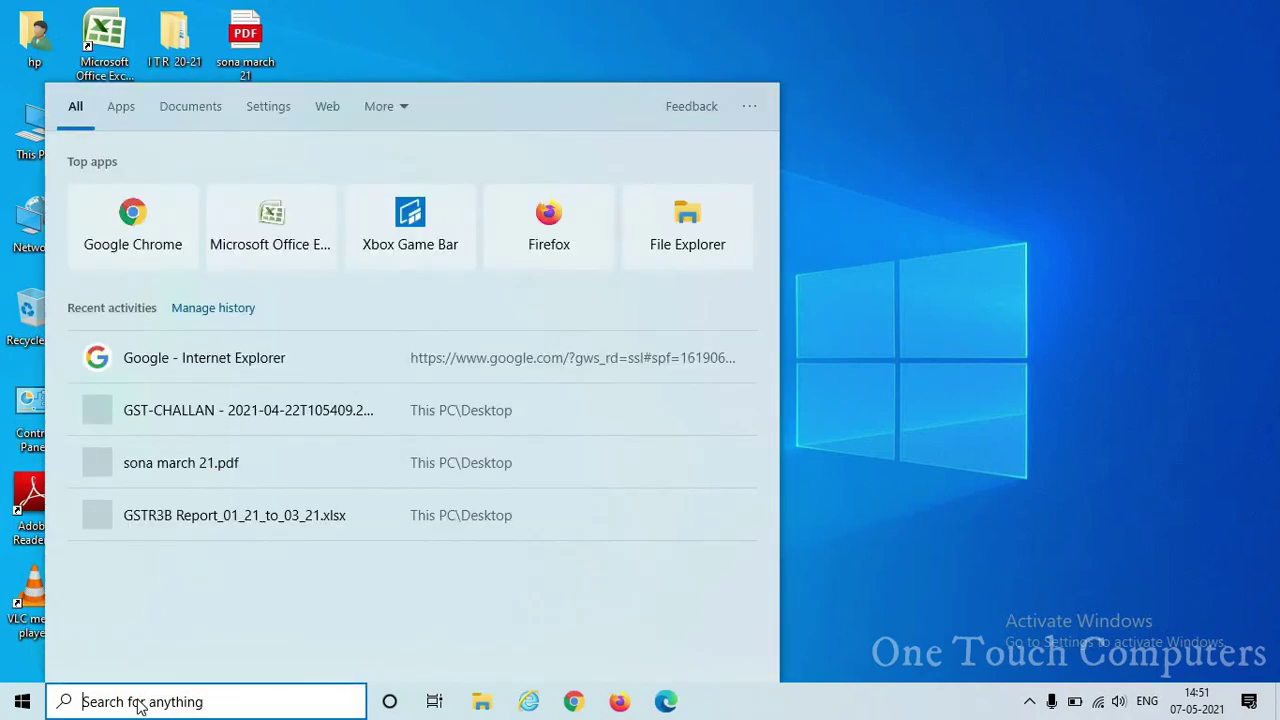
type("con")
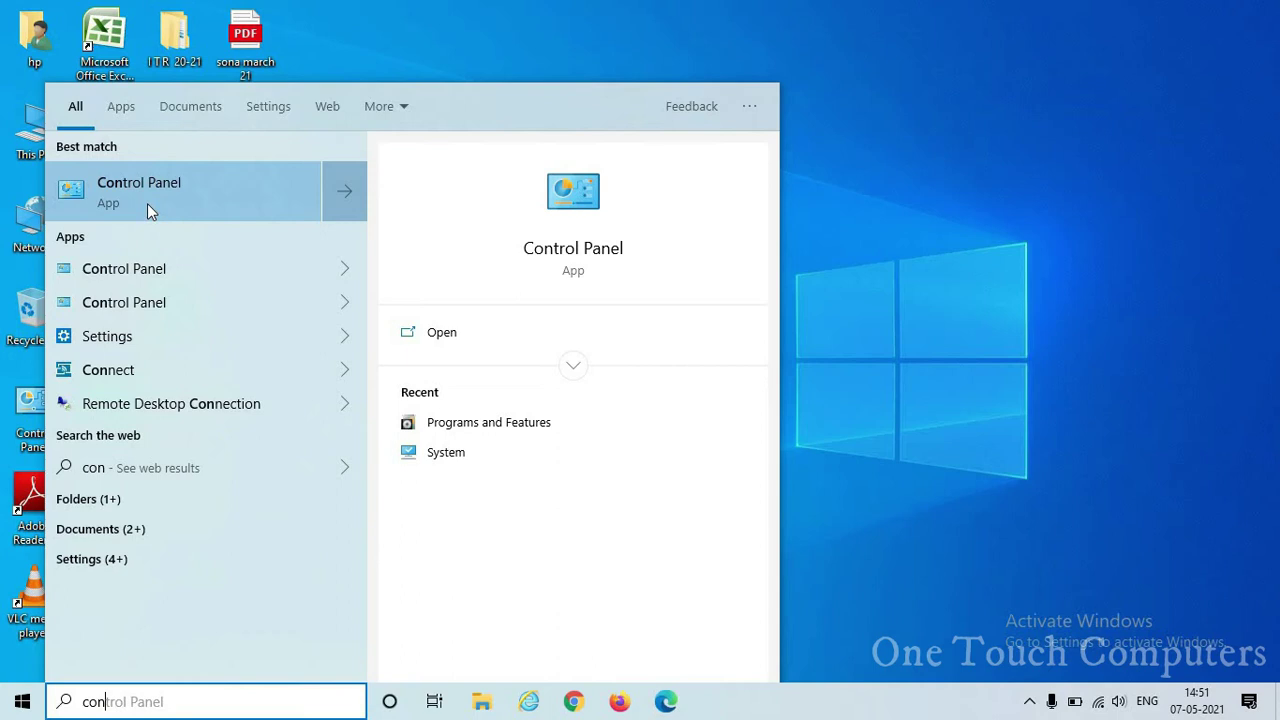
left_click(147, 203)
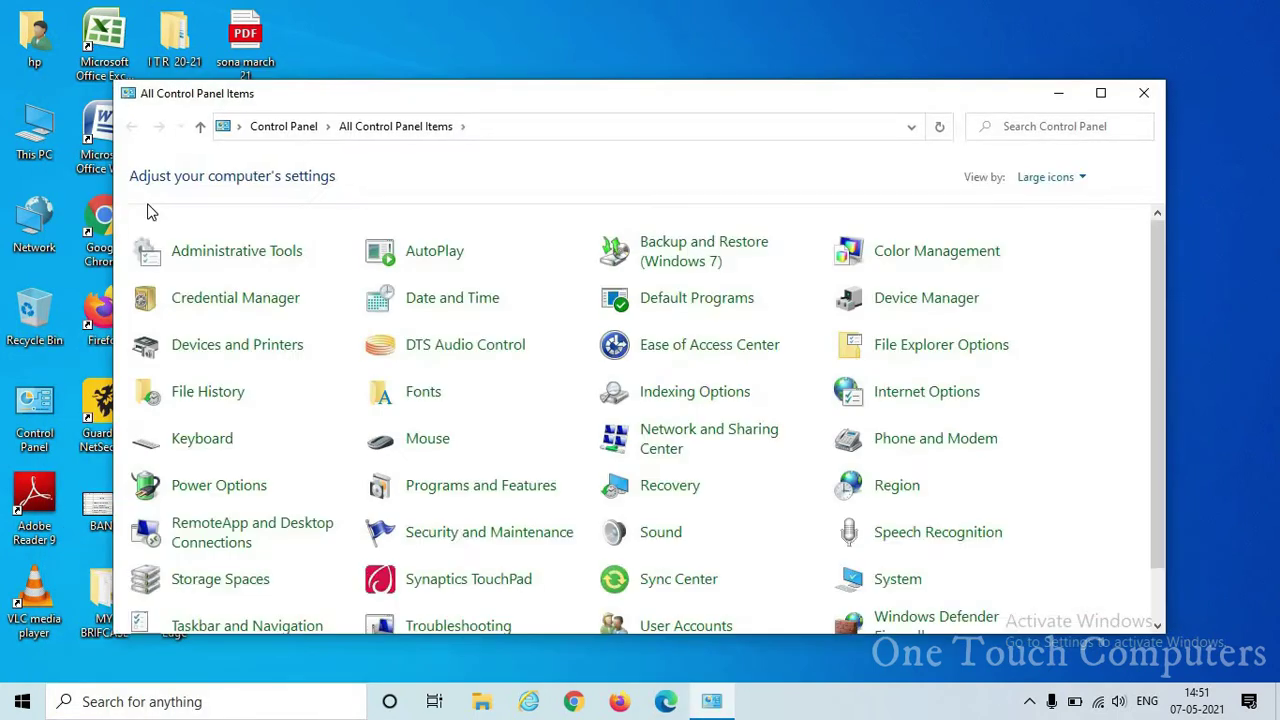
left_click(1100, 94)
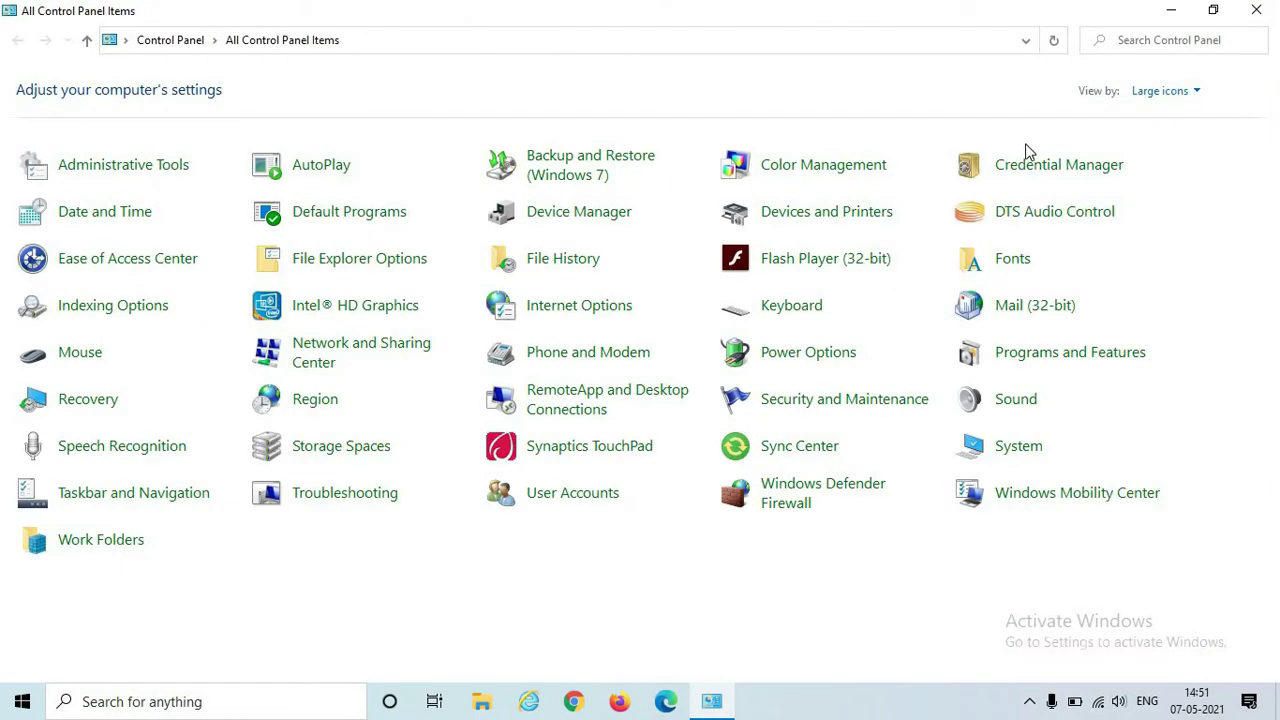
Show the Control Panel items as large icons and open Programs and Features.
left_click(1182, 96)
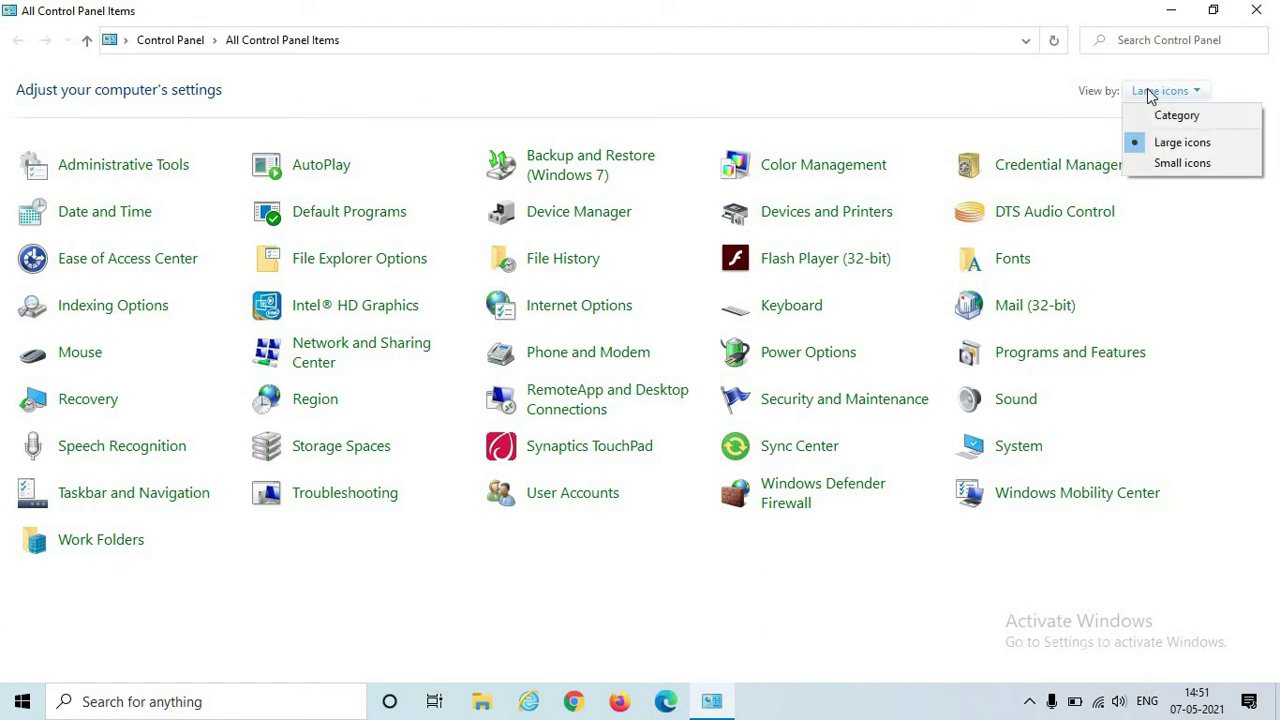
left_click(1163, 148)
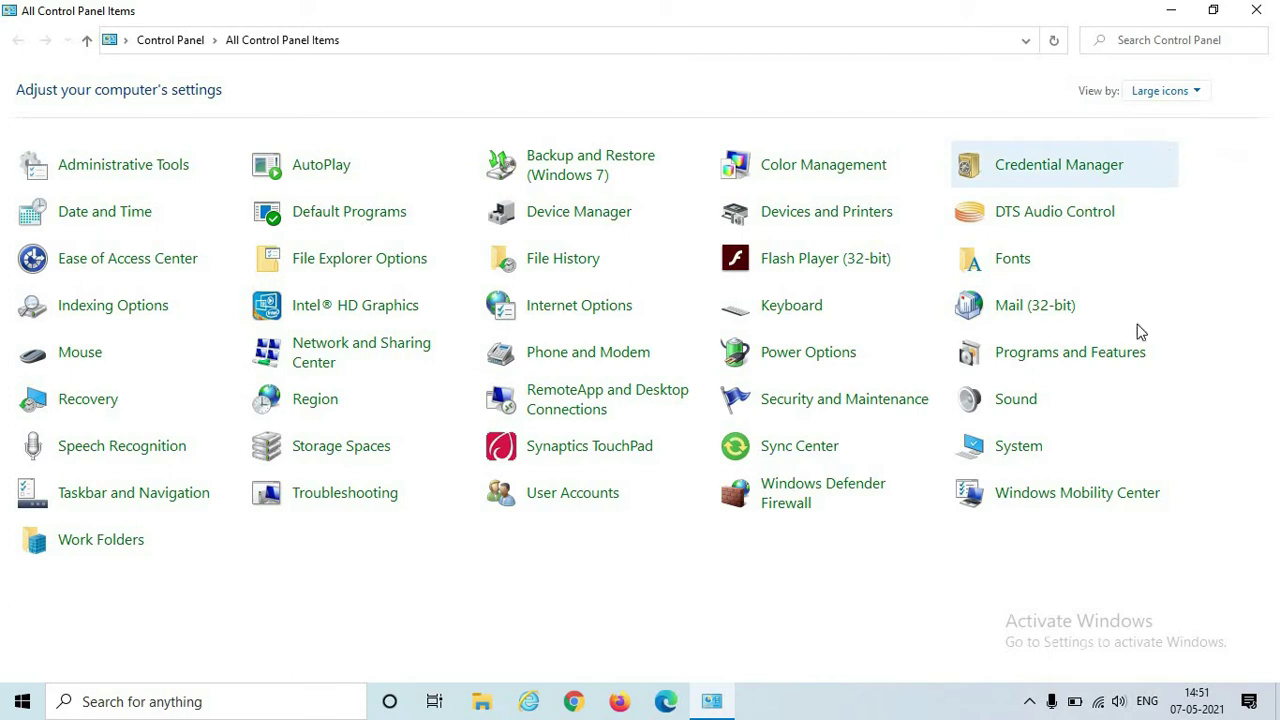
left_click(1025, 358)
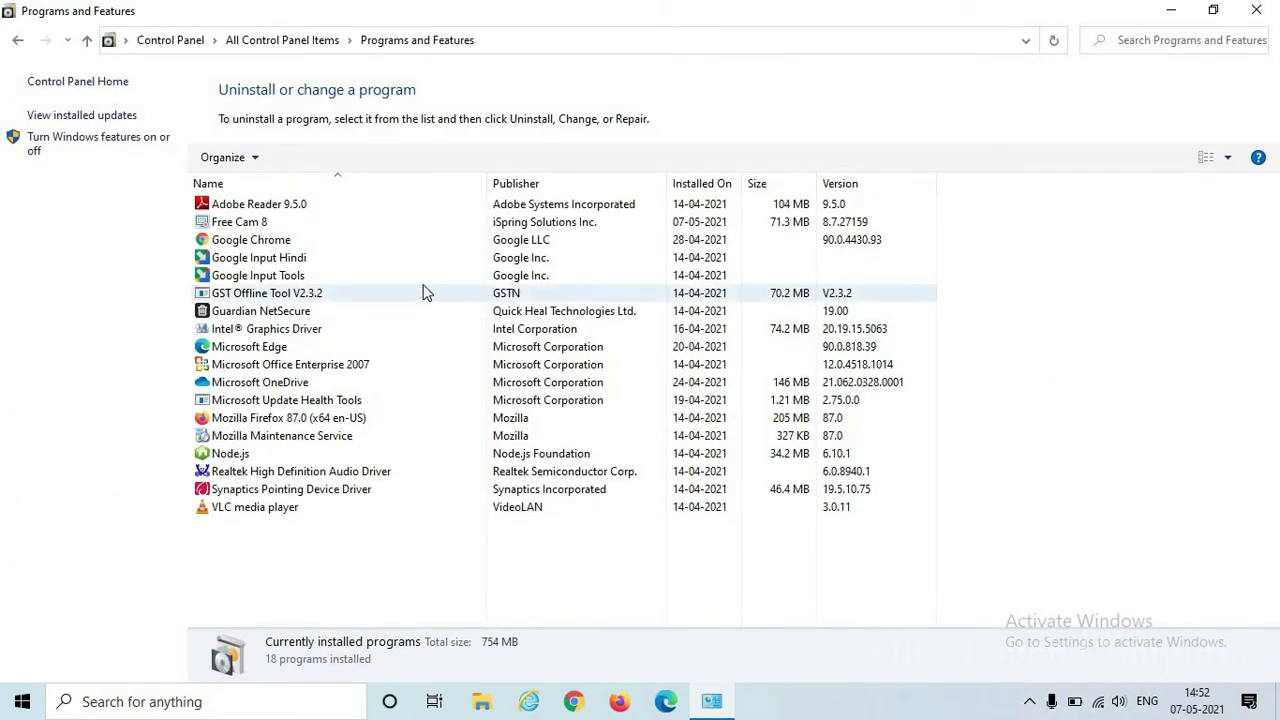
Uninstall Guardian NetSecure from the installed programs, choosing the preference "Remove Guardian completely".
left_click(262, 314)
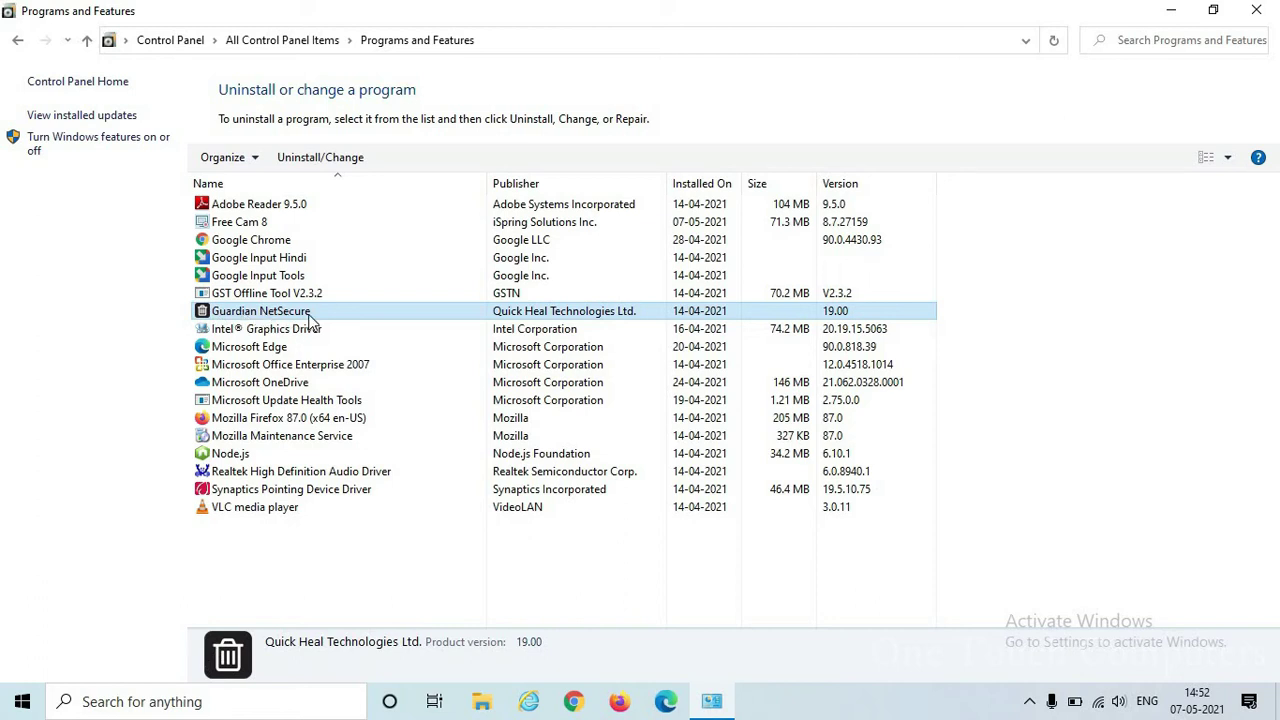
right_click(309, 316)
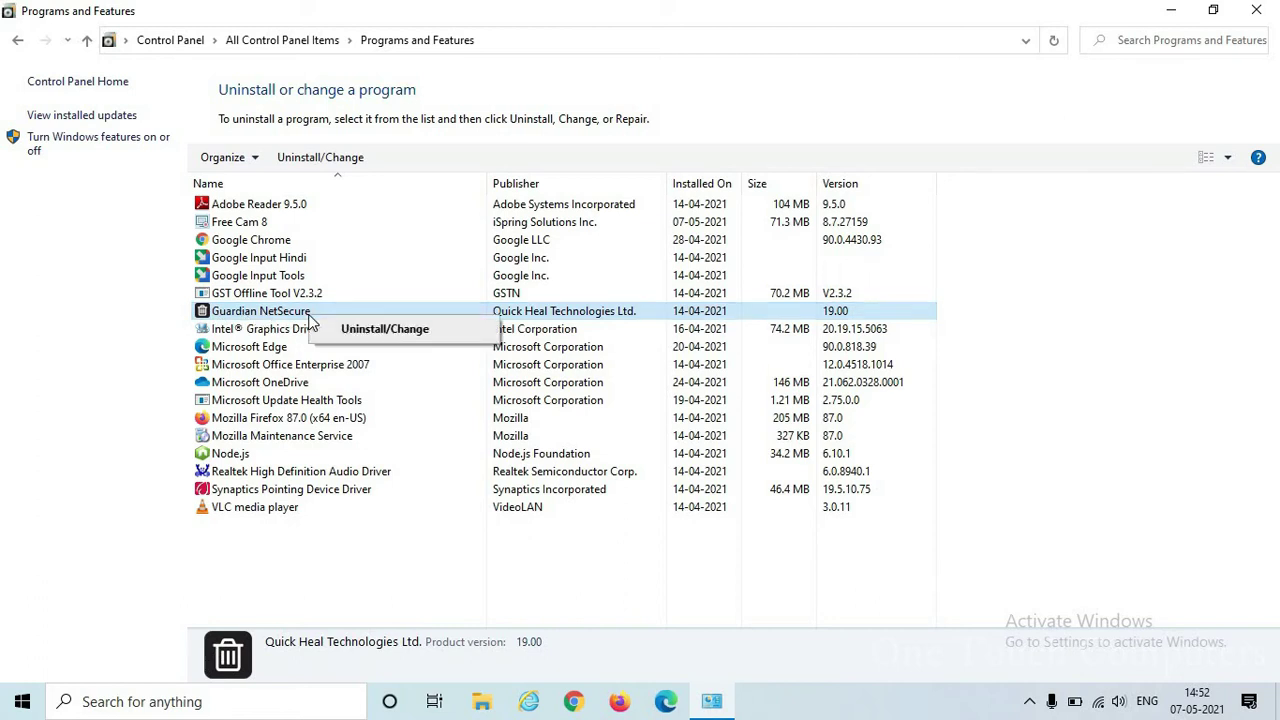
left_click(384, 329)
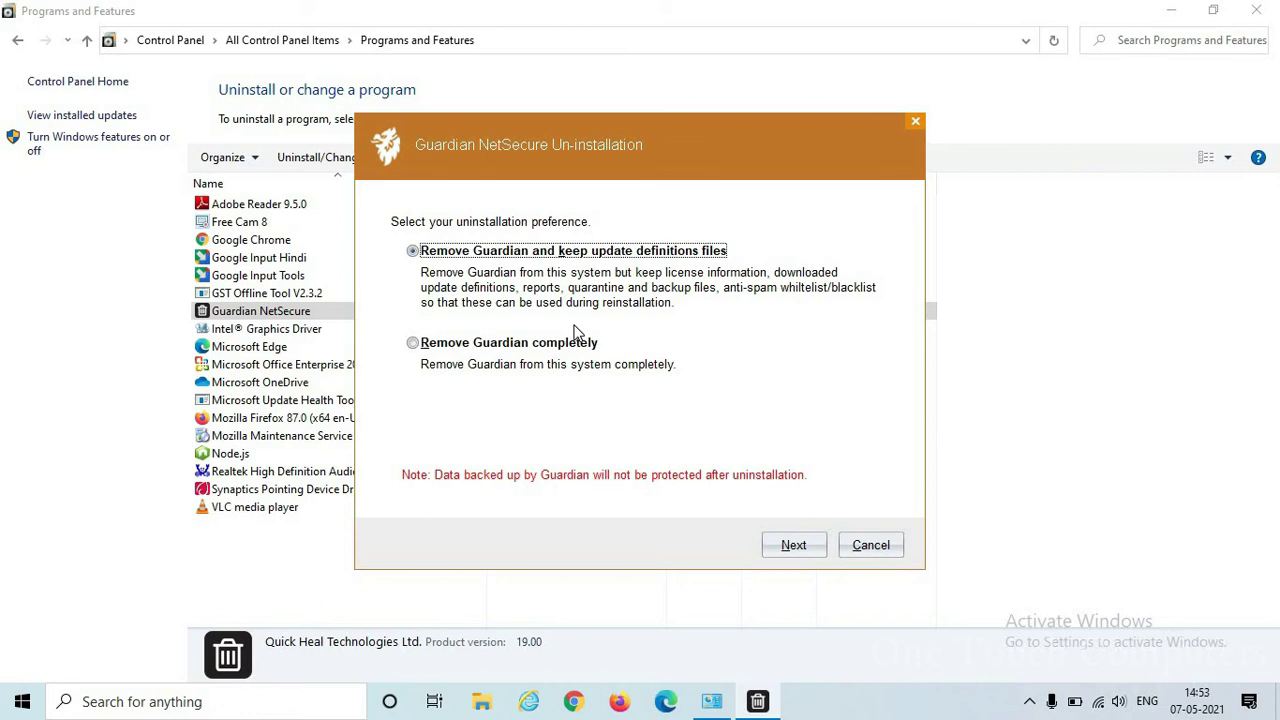
left_click(500, 343)
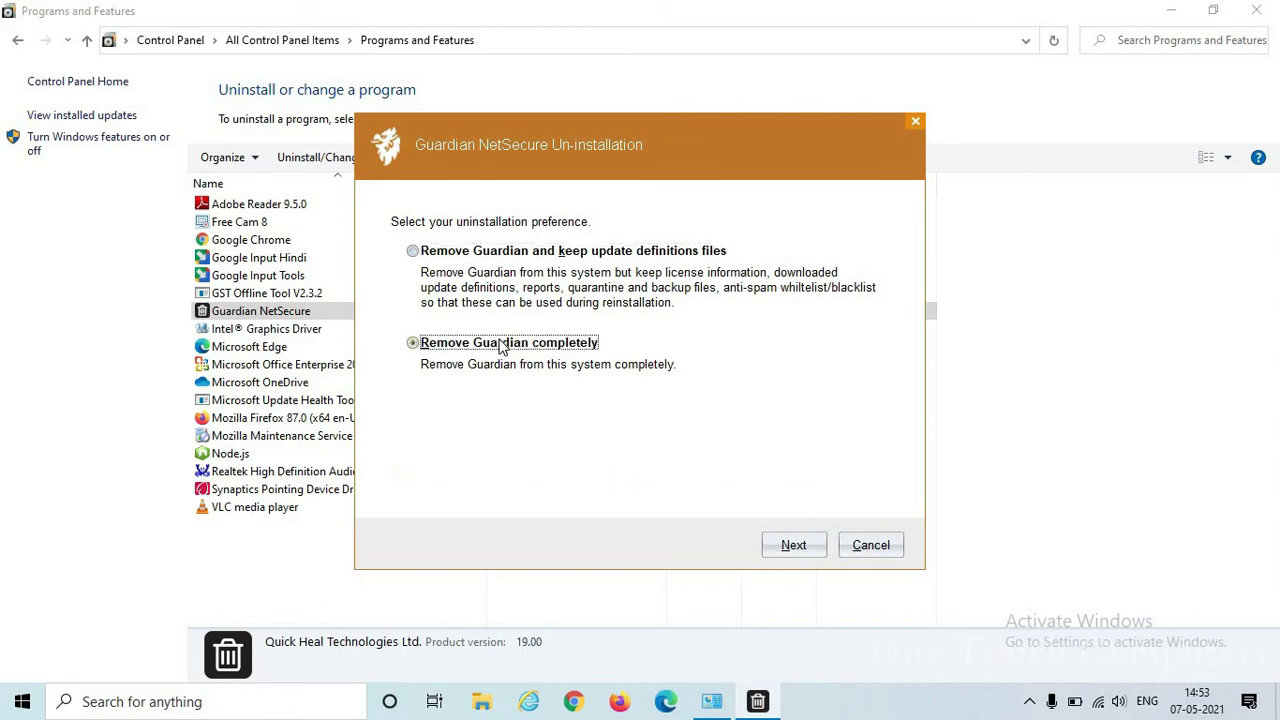
left_click(792, 544)
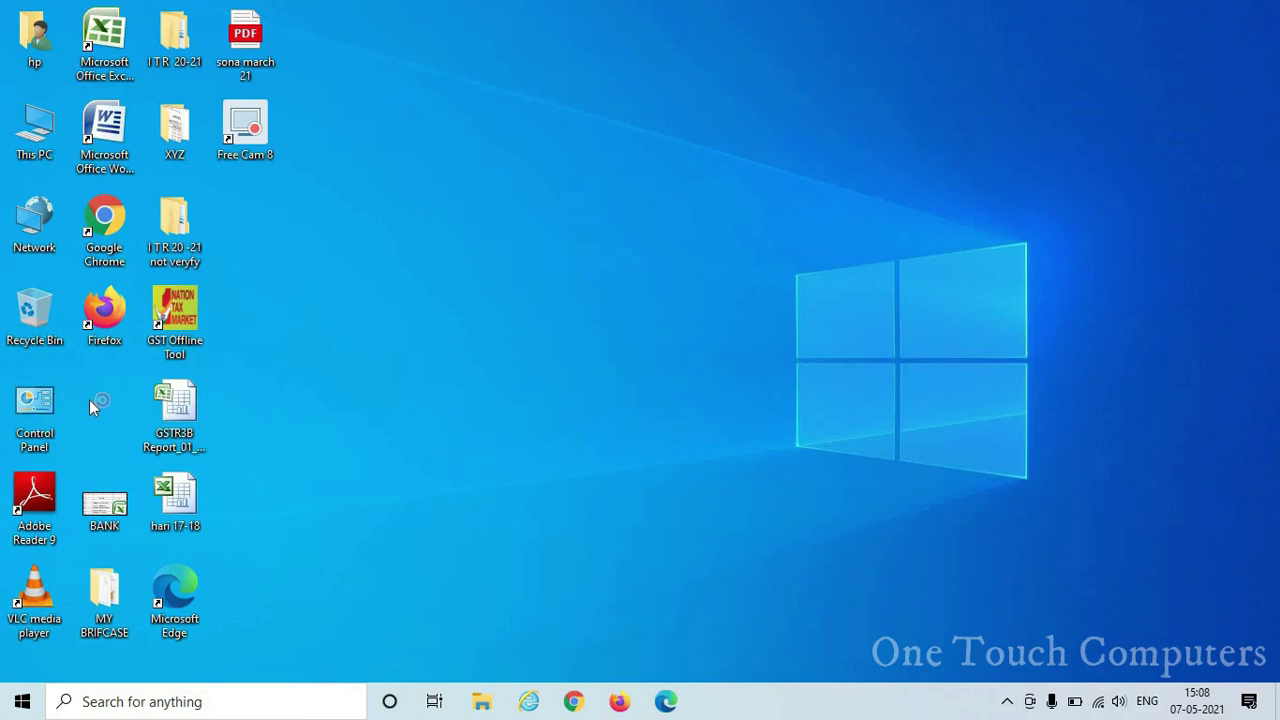
Reopen Programs and Features from Control Panel, check the installed programs for Guardian NetSecure, and close the window.
left_click(208, 701)
left_click(657, 188)
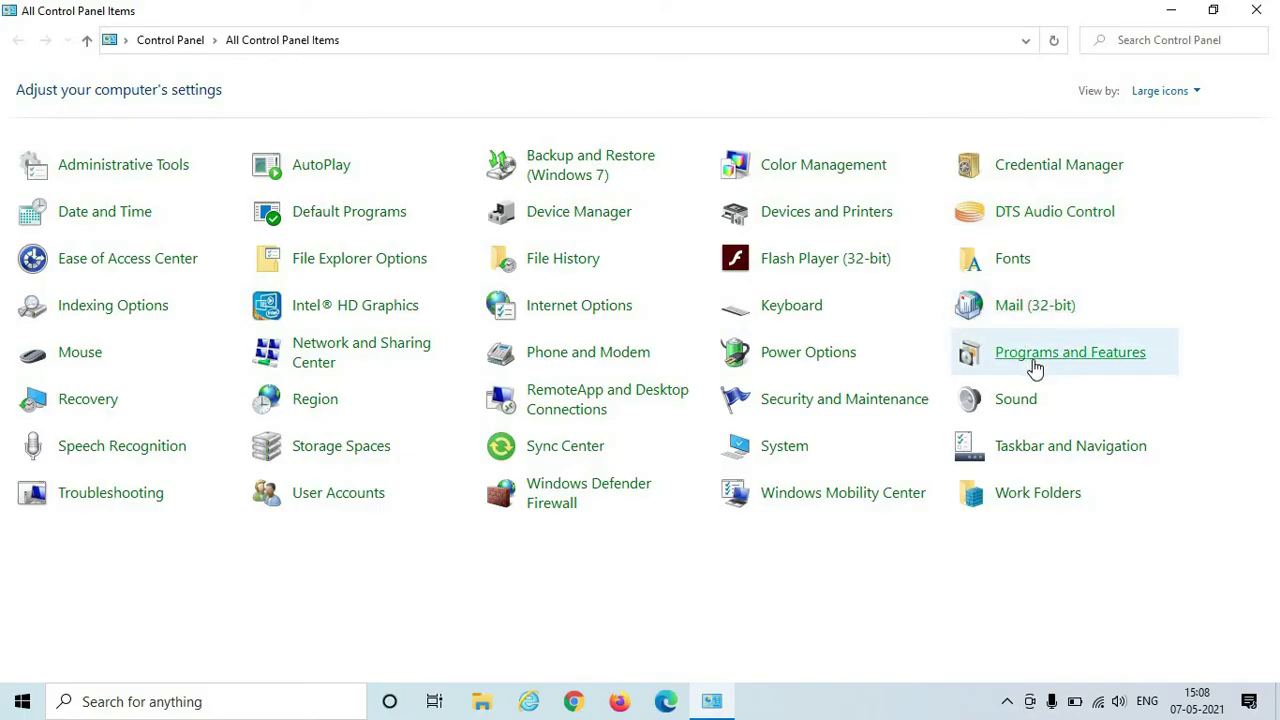
left_click(1070, 362)
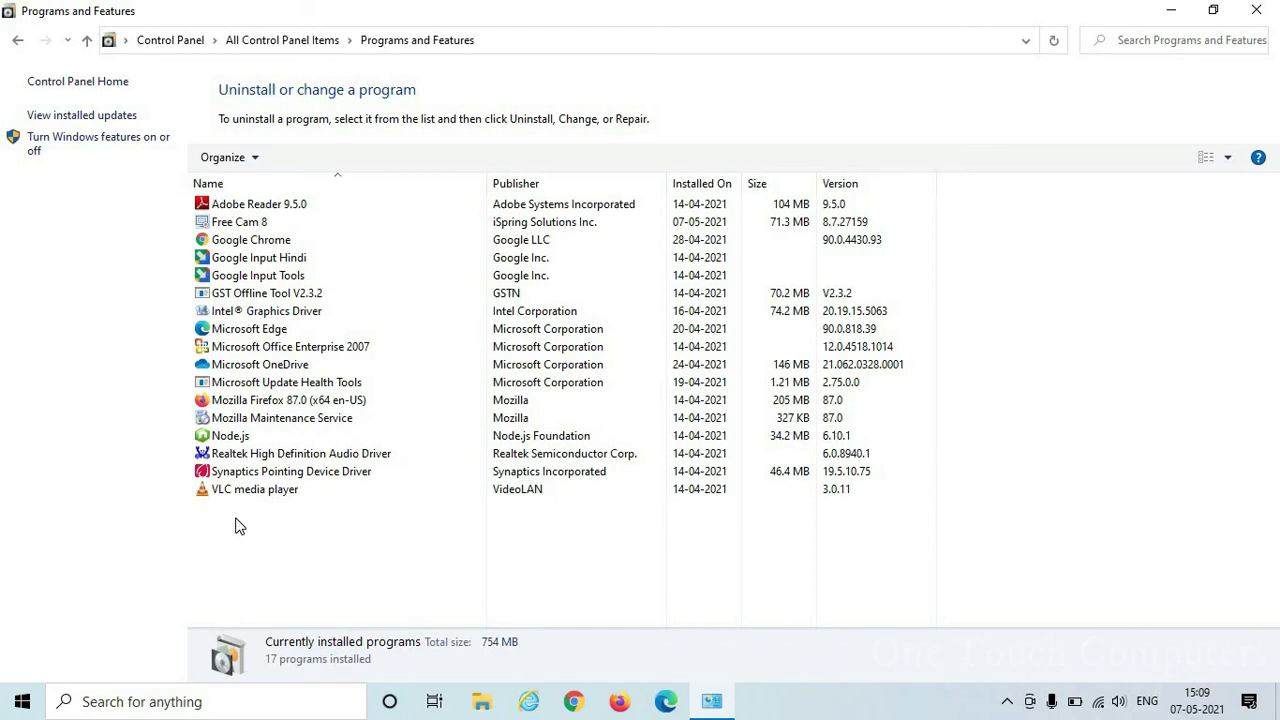
left_click(1256, 10)
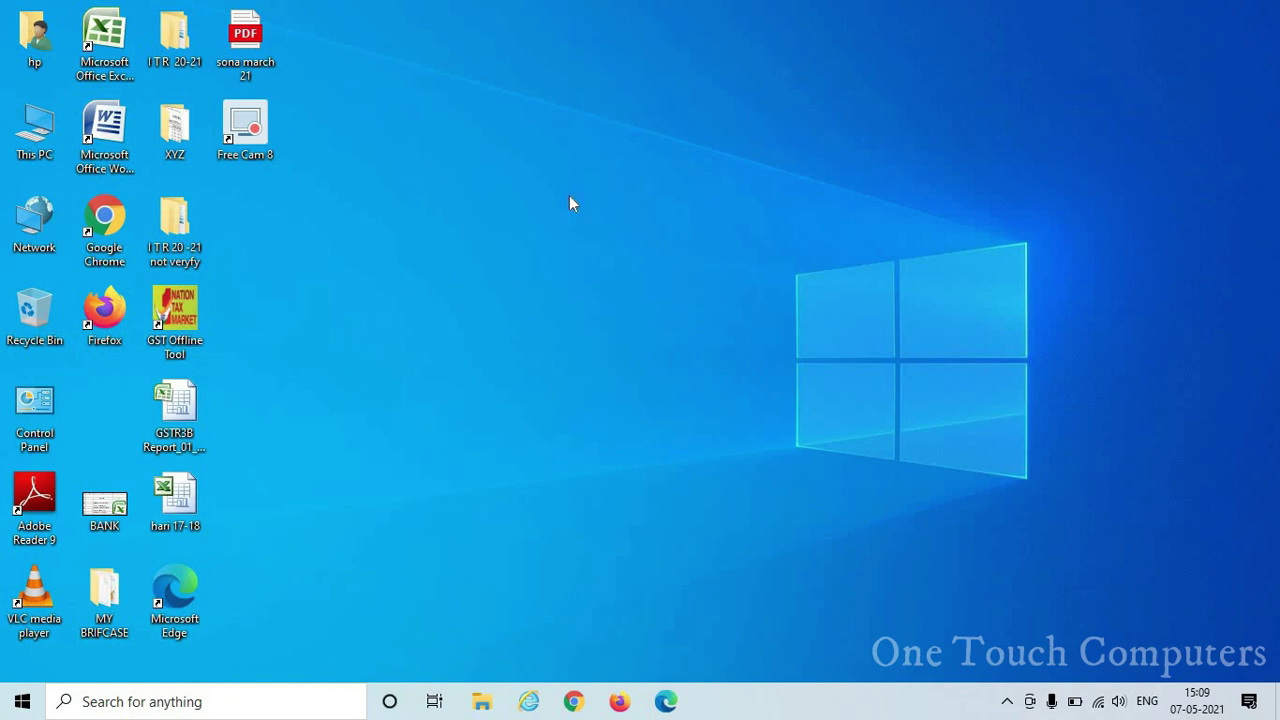
right_click(505, 219)
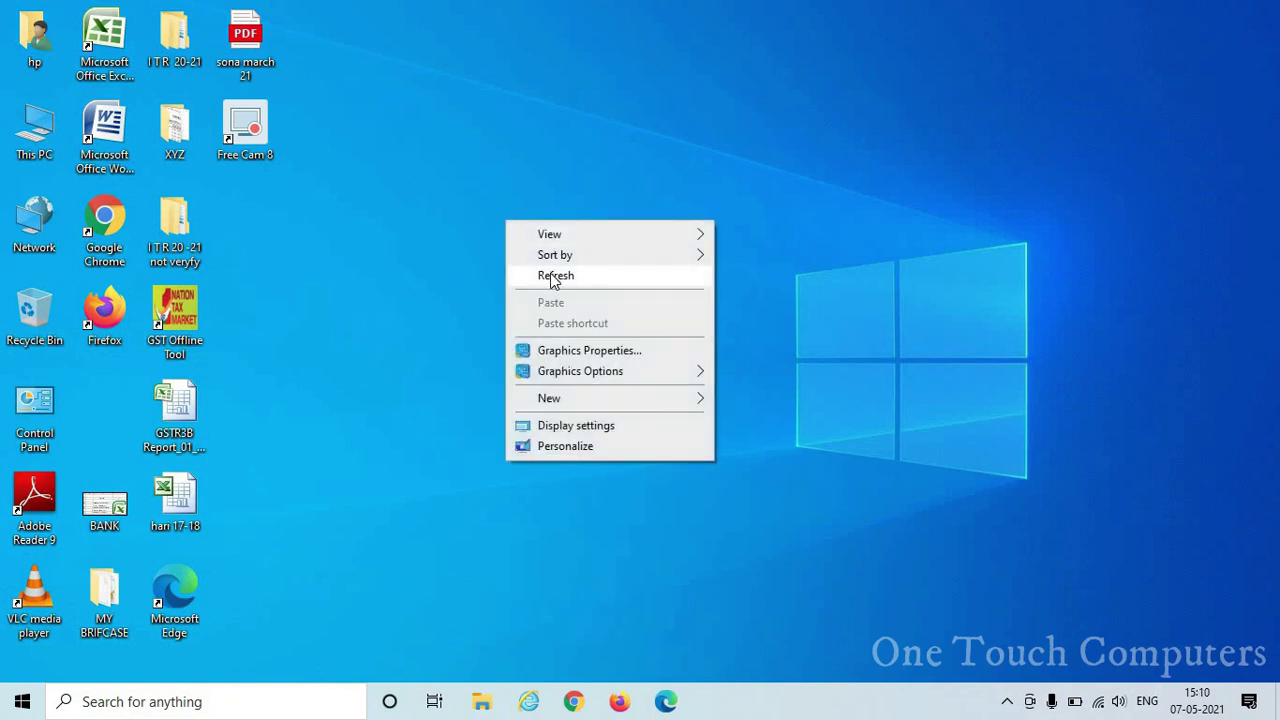
left_click(551, 278)
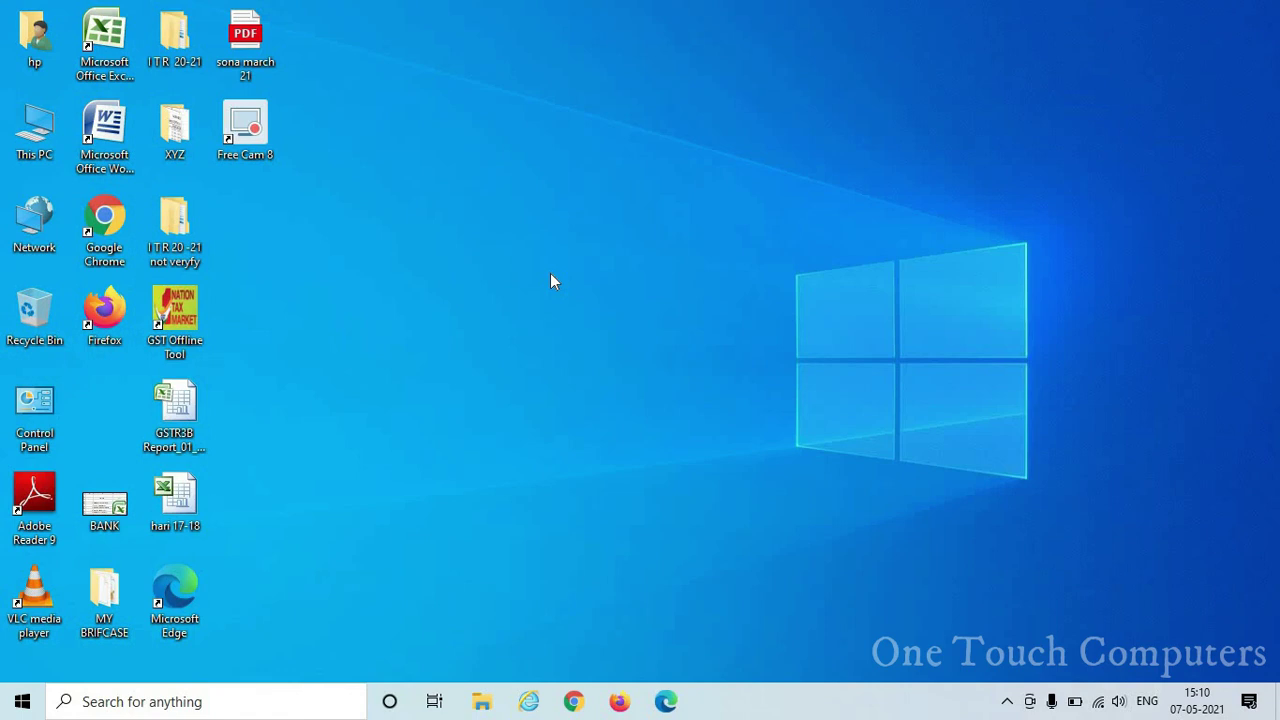
right_click(550, 275)
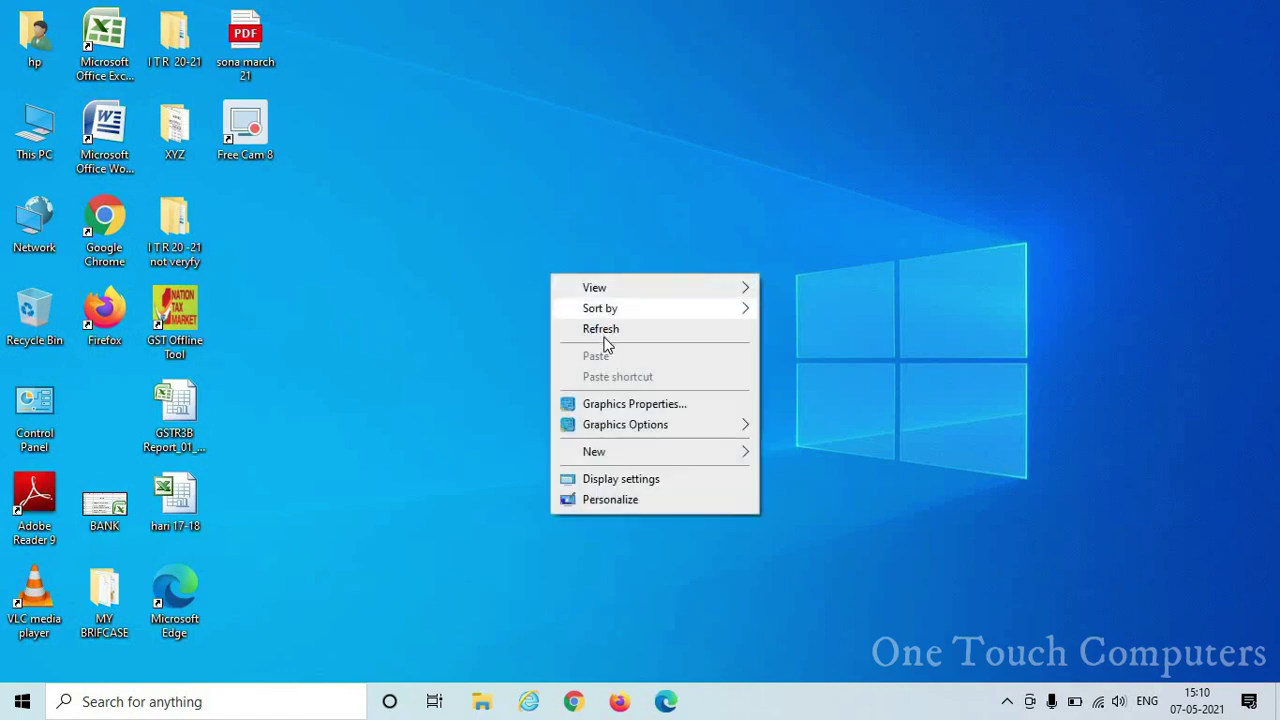
left_click(606, 335)
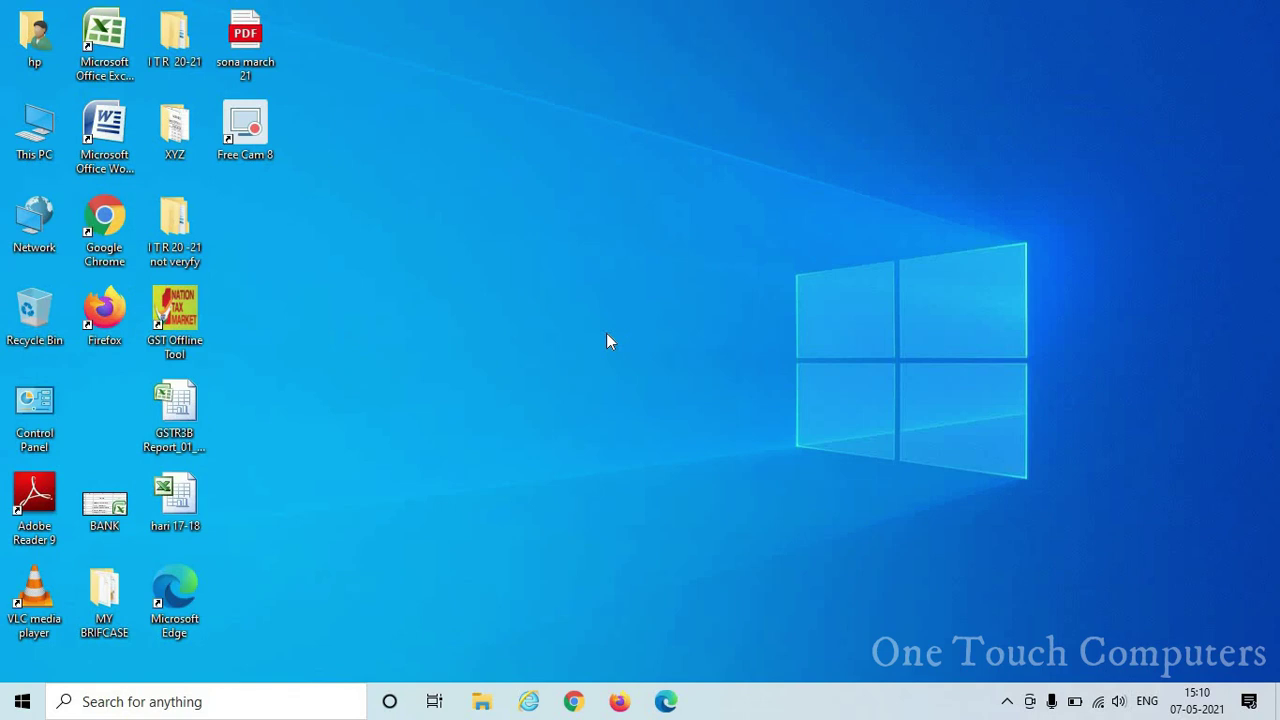